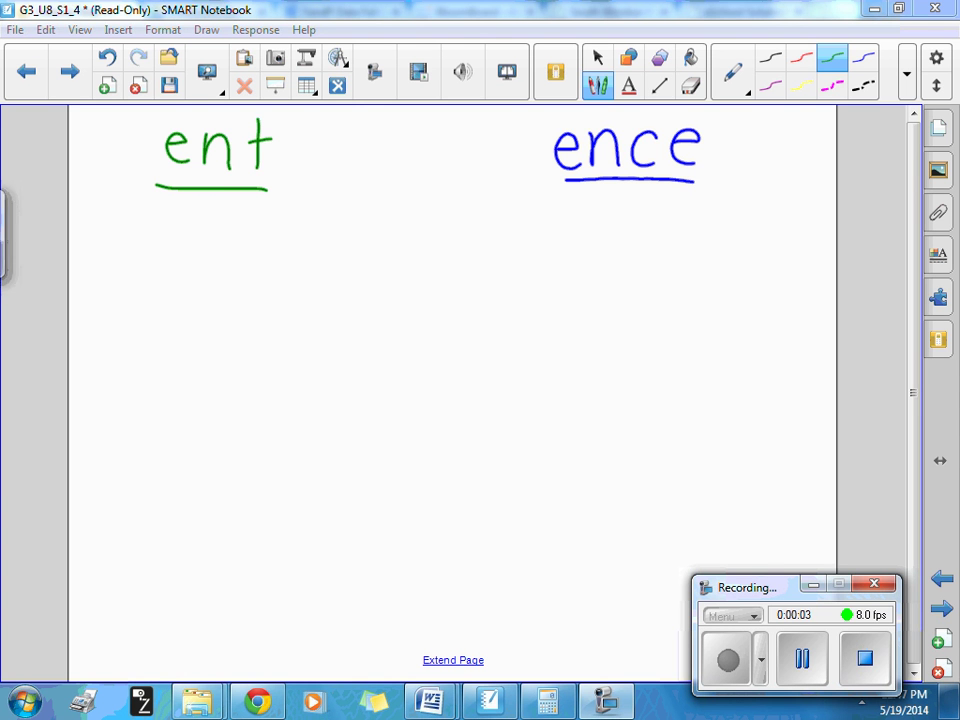
Draw a green dash before 'ent' and a blue dash before 'ence'.
drag(155, 156, 128, 156)
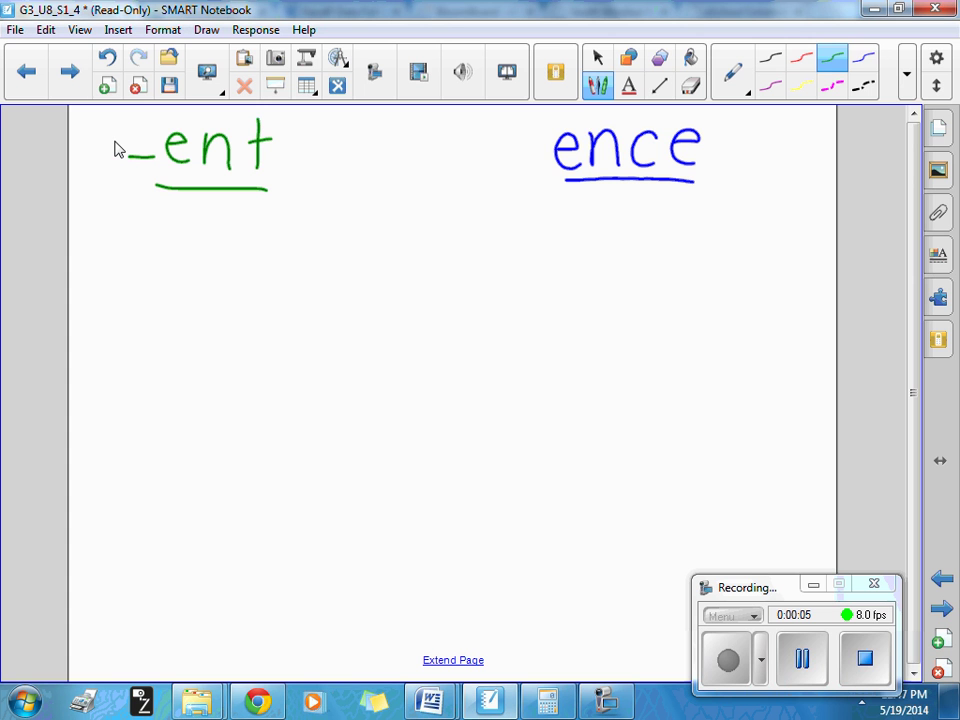
drag(497, 155, 530, 154)
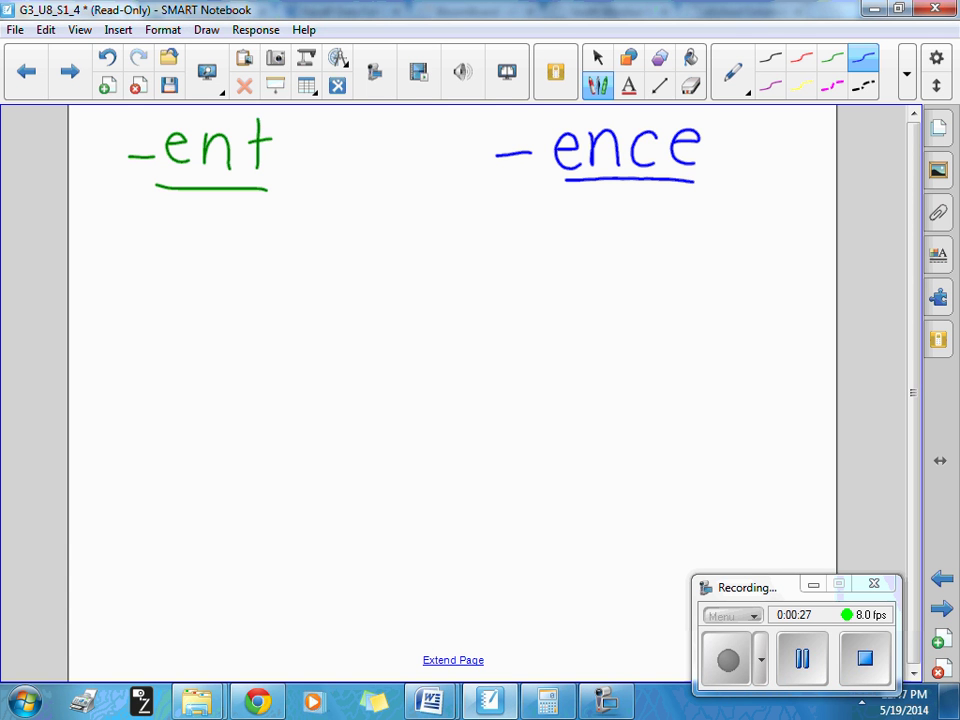
Handwrite 'excellence' in blue below the headings and underline it from 'ex' onward.
mouse_move(216, 340)
mouse_down()
mouse_move(230, 322)
mouse_move(257, 366)
mouse_up()
drag(267, 322, 306, 377)
drag(307, 323, 274, 378)
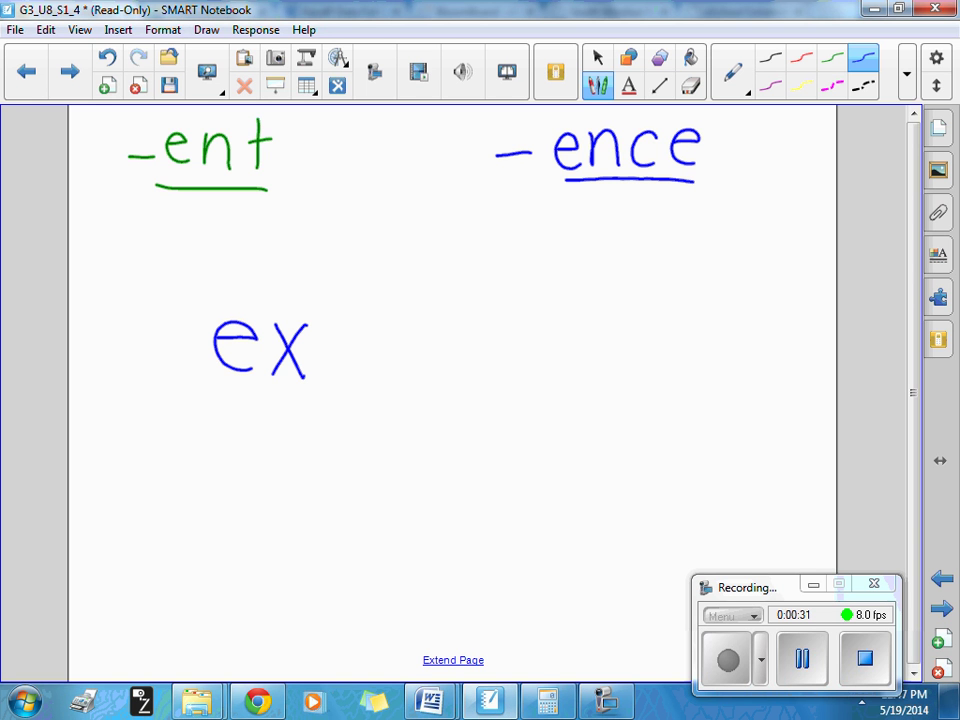
mouse_move(337, 334)
mouse_down()
mouse_move(337, 376)
mouse_move(368, 349)
mouse_move(383, 372)
mouse_up()
drag(408, 303, 408, 378)
mouse_move(427, 302)
mouse_down()
mouse_move(427, 381)
mouse_move(457, 353)
mouse_move(466, 378)
mouse_move(494, 353)
mouse_move(508, 383)
mouse_up()
mouse_move(555, 350)
mouse_down()
mouse_move(556, 380)
mouse_move(591, 357)
mouse_move(597, 382)
mouse_up()
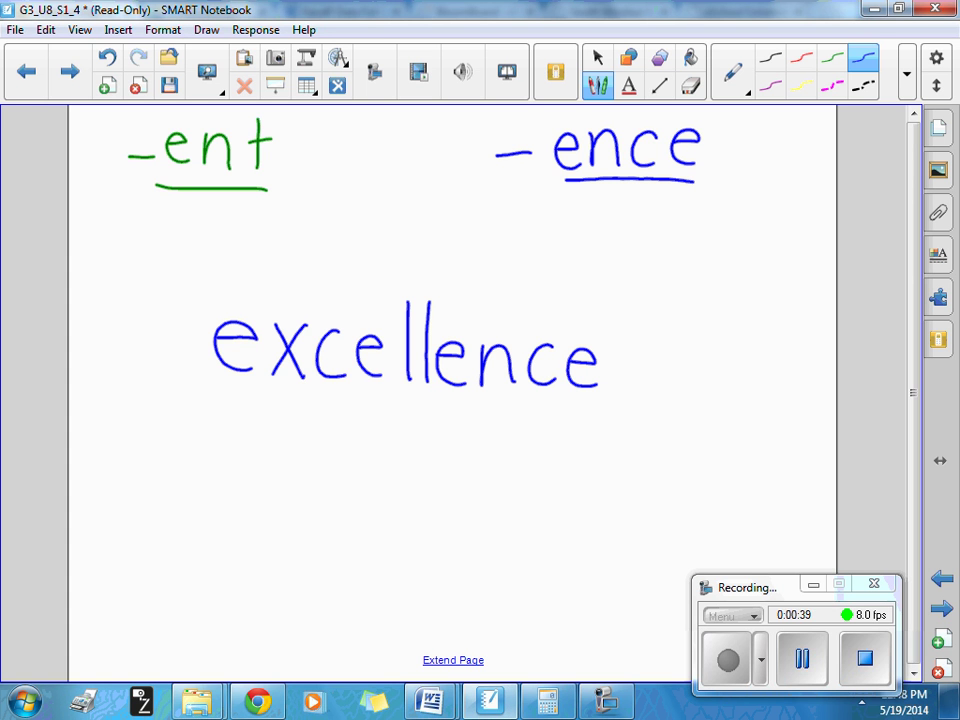
drag(206, 380, 613, 400)
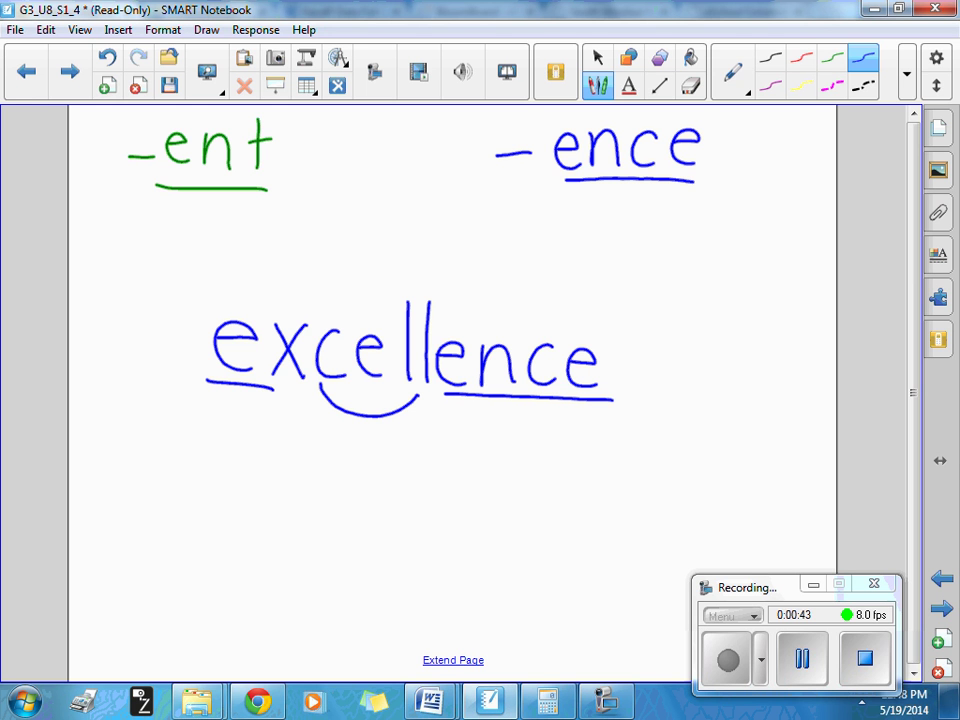
Erase 'excellence' and handwrite 'dependence' in blue in its place.
click(690, 86)
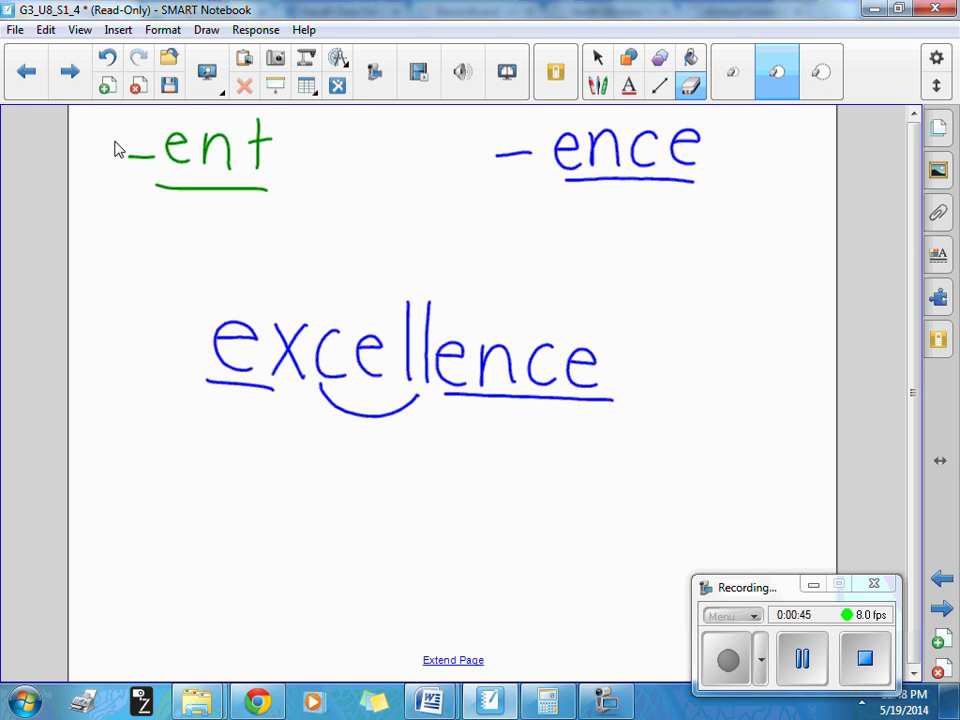
mouse_move(600, 360)
mouse_down()
mouse_move(356, 348)
mouse_move(281, 390)
mouse_move(579, 418)
mouse_move(223, 358)
mouse_move(589, 341)
mouse_up()
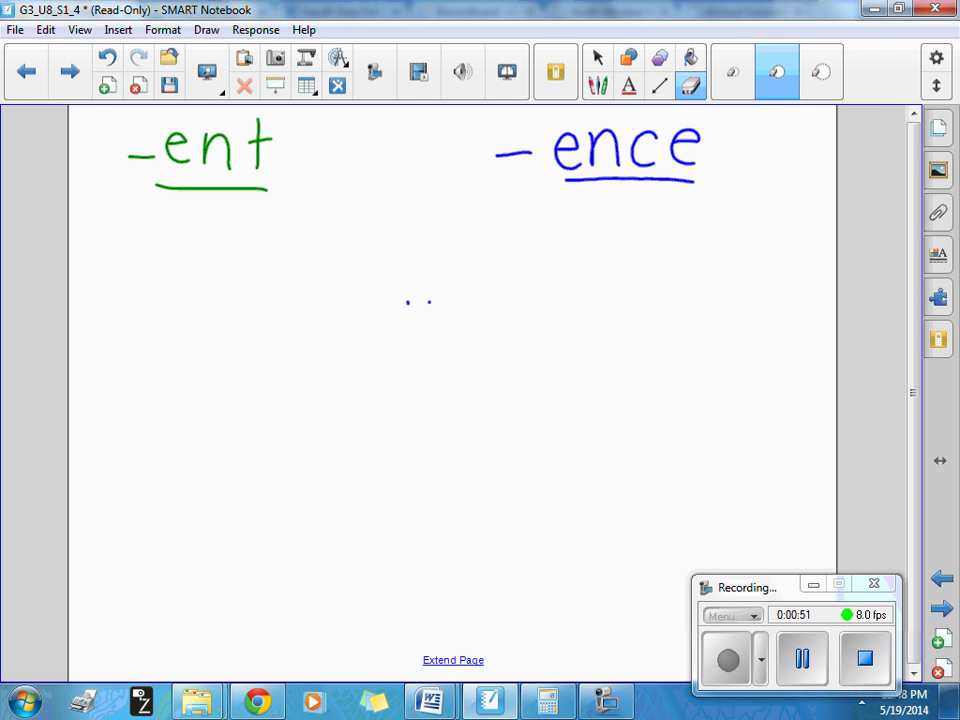
click(597, 85)
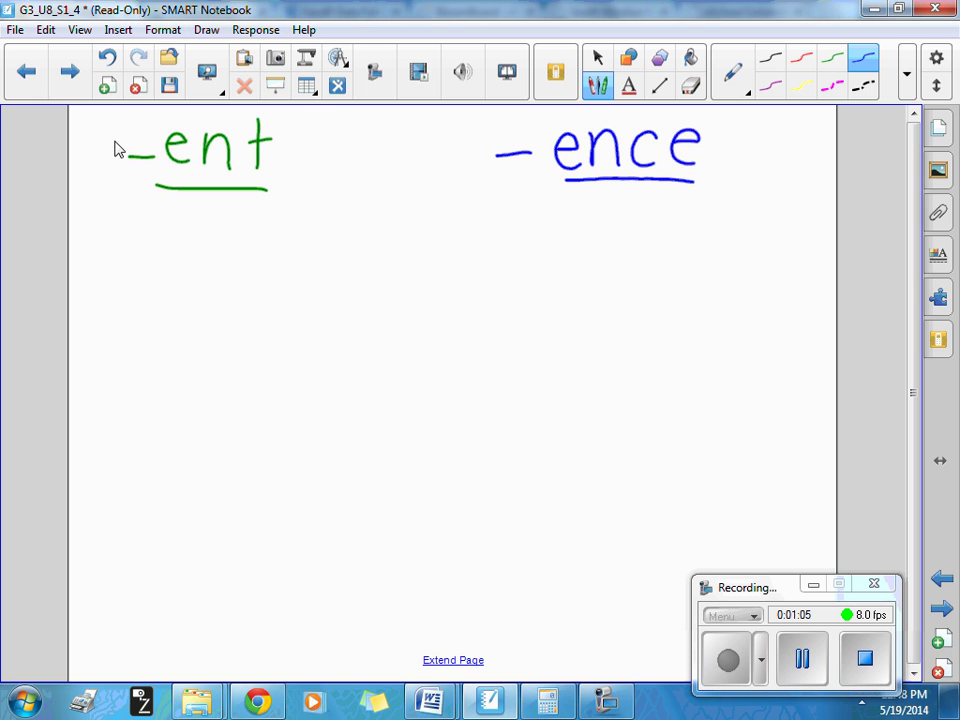
drag(300, 333, 298, 362)
mouse_move(308, 296)
mouse_down()
mouse_move(307, 340)
mouse_move(350, 364)
mouse_move(372, 398)
mouse_up()
mouse_move(374, 342)
mouse_down()
mouse_move(375, 368)
mouse_move(428, 349)
mouse_move(432, 369)
mouse_move(447, 343)
mouse_move(449, 370)
mouse_up()
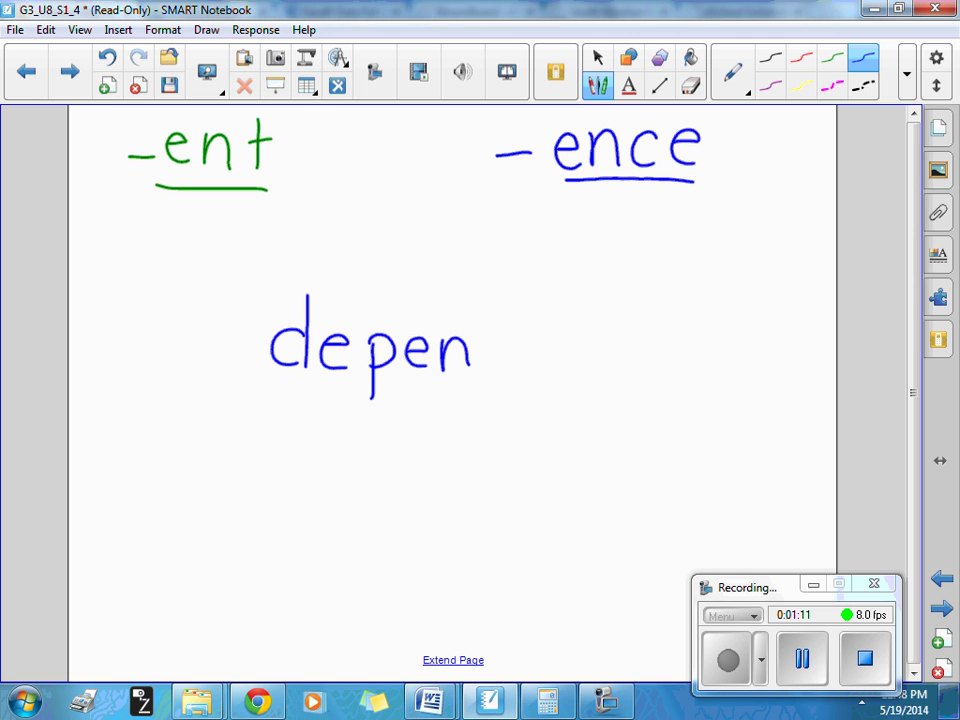
drag(506, 346, 505, 368)
mouse_move(513, 312)
mouse_down()
mouse_move(513, 370)
mouse_move(546, 352)
mouse_move(550, 366)
mouse_move(578, 348)
mouse_move(590, 370)
mouse_up()
mouse_move(628, 350)
mouse_down()
mouse_move(604, 356)
mouse_move(628, 370)
mouse_up()
mouse_move(646, 348)
mouse_down()
mouse_move(662, 348)
mouse_move(666, 368)
mouse_up()
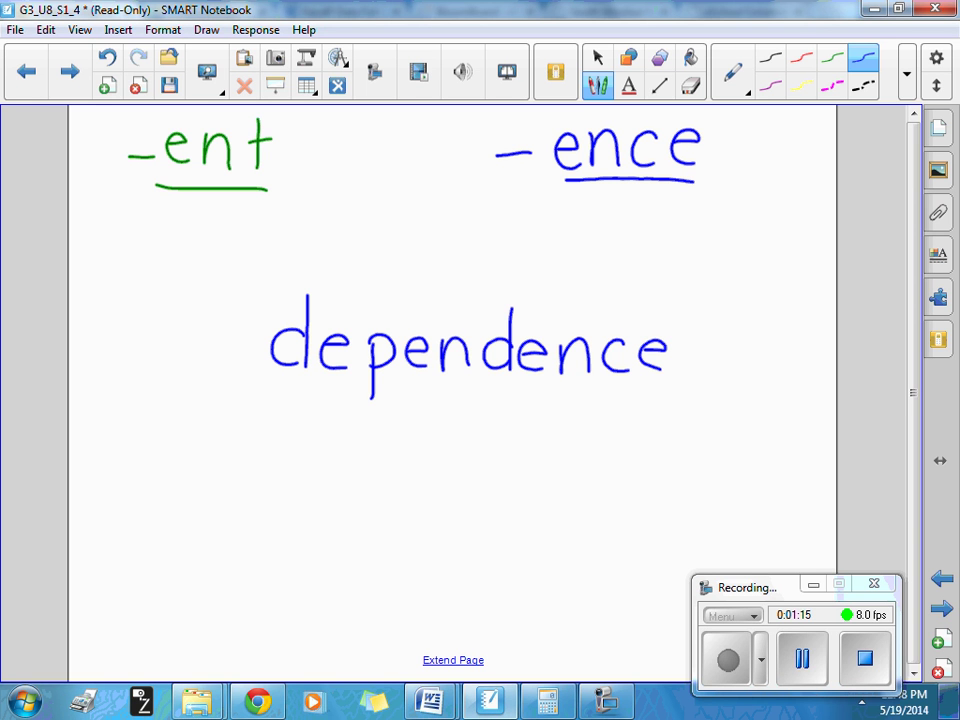
Underline 'de', box 'pen' and draw a curve under 'dence'.
drag(268, 378, 342, 377)
mouse_move(362, 312)
mouse_down()
mouse_move(360, 397)
mouse_move(474, 396)
mouse_up()
mouse_move(474, 396)
mouse_down()
mouse_move(472, 320)
mouse_move(360, 320)
mouse_up()
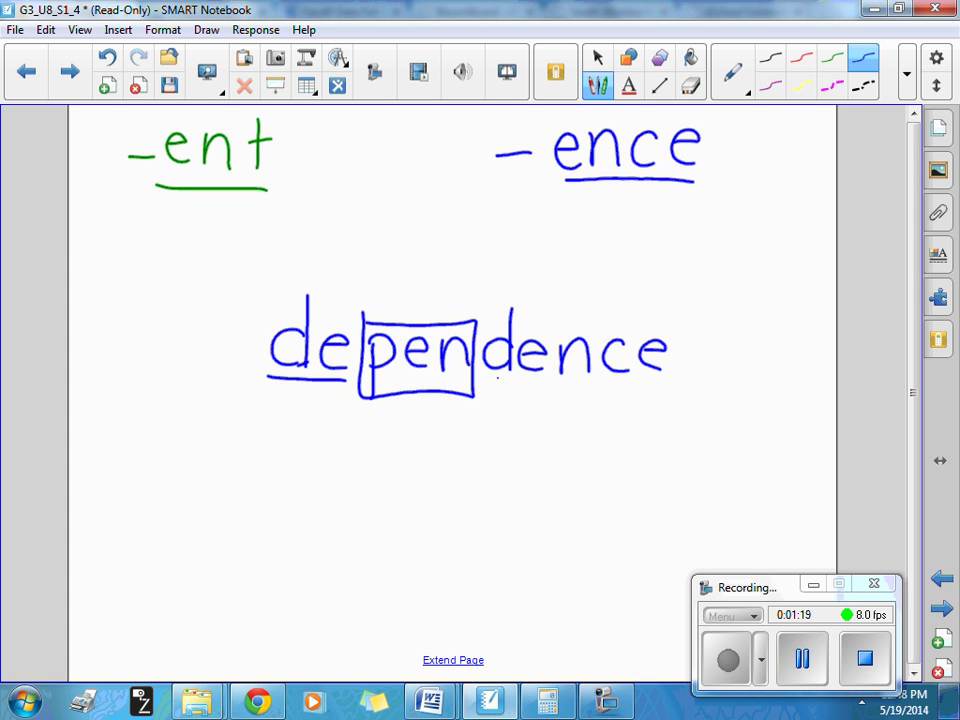
drag(498, 378, 672, 377)
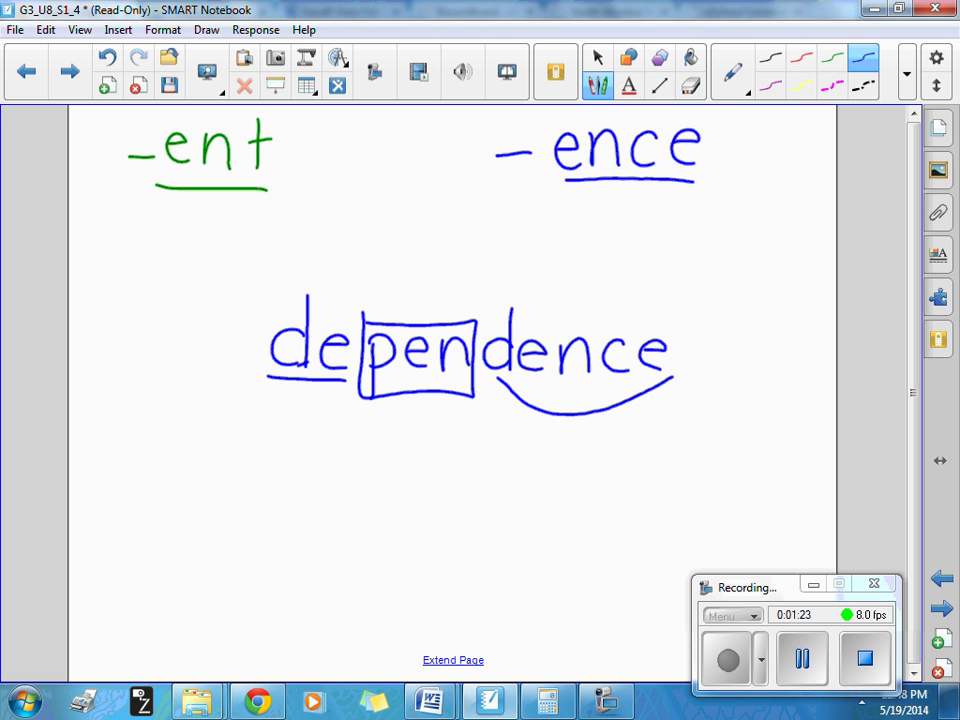
click(690, 85)
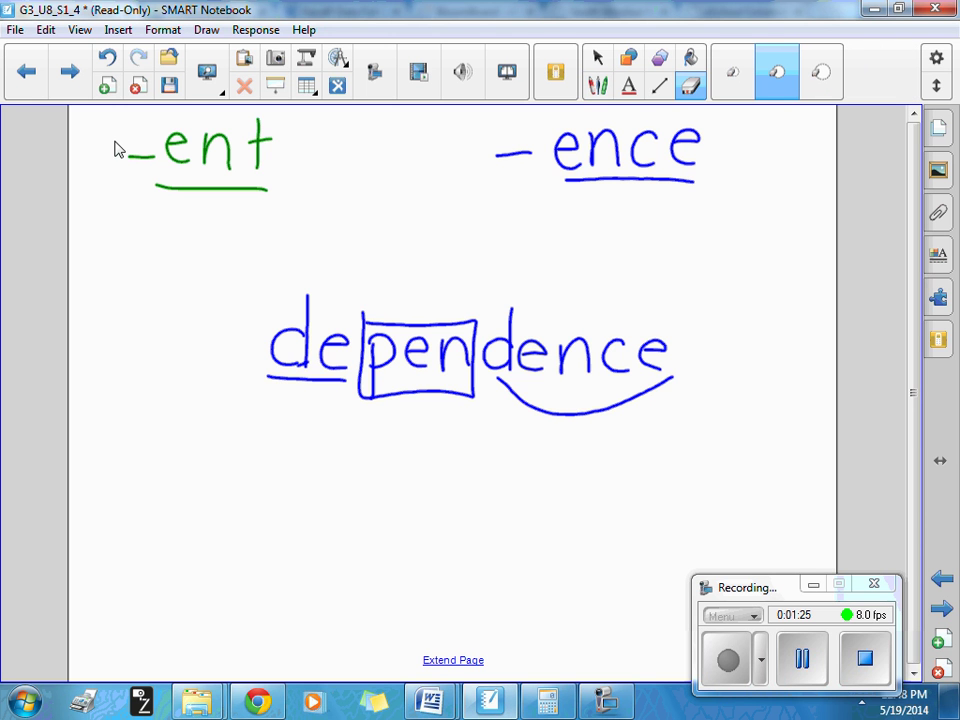
Erase 'dependence' and handwrite 'absence' in blue.
mouse_move(733, 433)
mouse_down()
mouse_move(392, 369)
mouse_move(377, 324)
mouse_move(724, 379)
mouse_move(298, 405)
mouse_move(606, 418)
mouse_move(411, 364)
mouse_move(250, 362)
mouse_up()
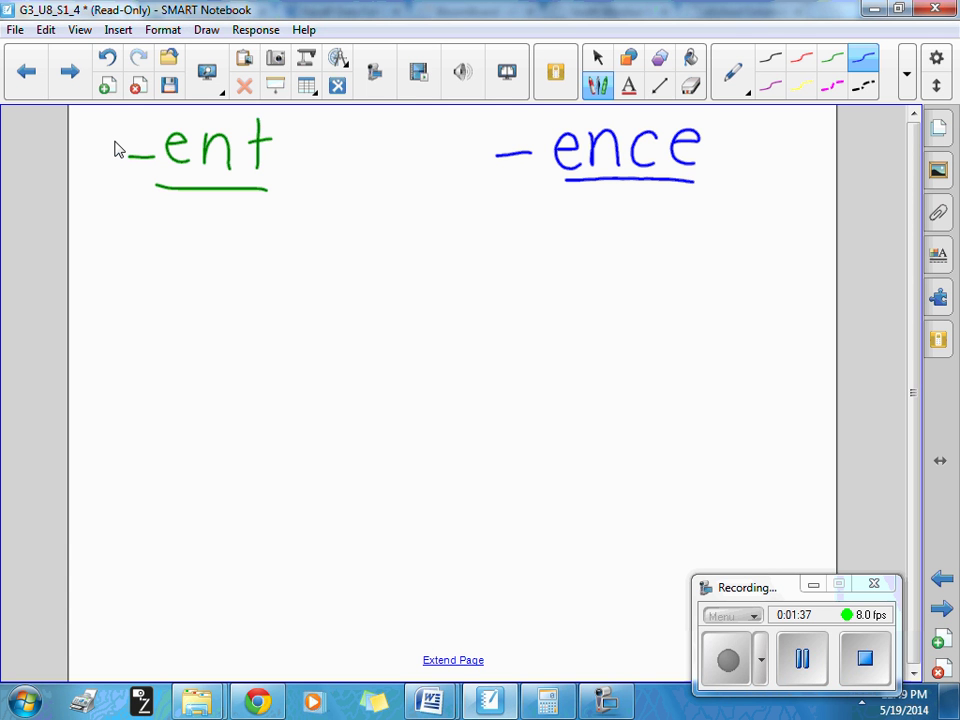
mouse_move(313, 340)
mouse_down()
mouse_move(289, 345)
mouse_move(326, 380)
mouse_up()
mouse_move(342, 308)
mouse_down()
mouse_move(369, 372)
mouse_move(343, 378)
mouse_up()
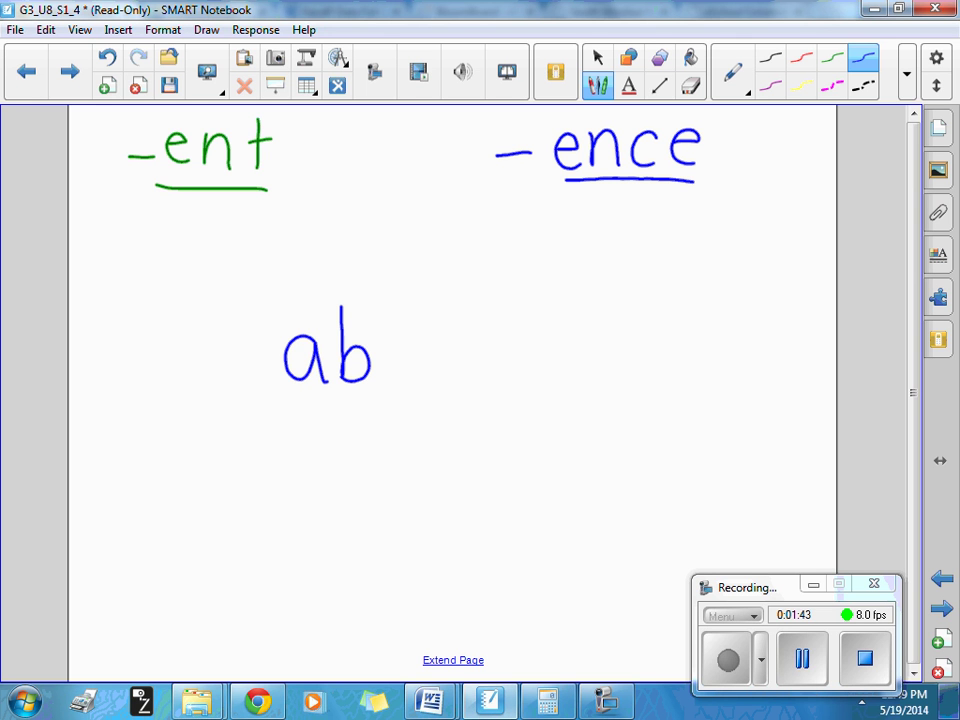
mouse_move(424, 347)
mouse_down()
mouse_move(397, 378)
mouse_move(470, 379)
mouse_move(497, 358)
mouse_move(518, 382)
mouse_move(604, 377)
mouse_up()
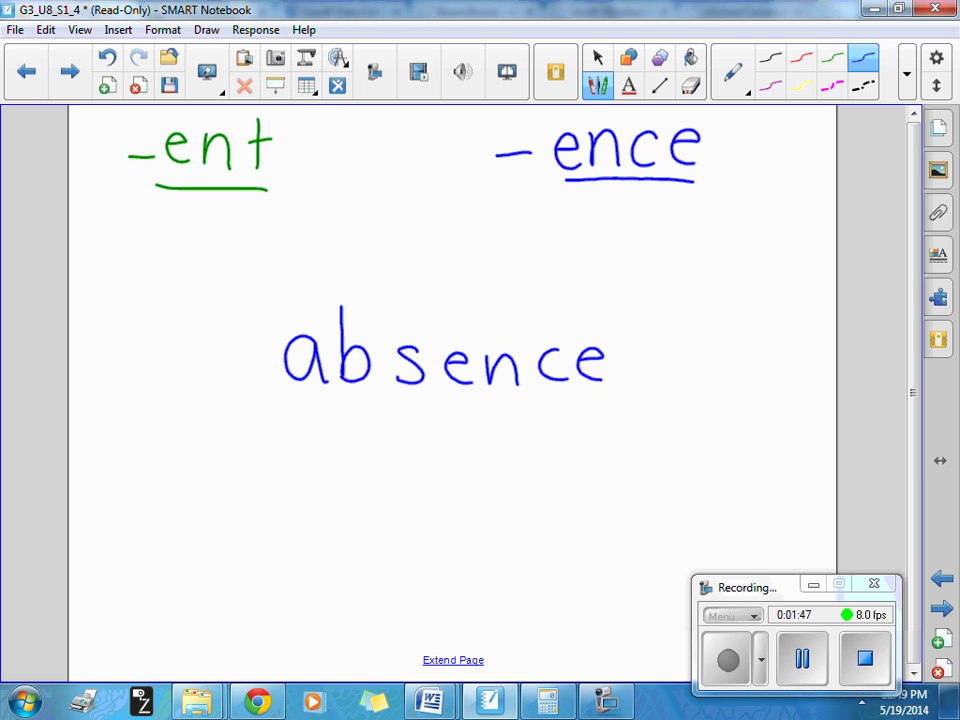
Box 'ence' and underline 'ab' in 'absence'.
mouse_move(448, 398)
mouse_down()
mouse_move(583, 398)
mouse_move(632, 315)
mouse_move(436, 352)
mouse_move(440, 402)
mouse_up()
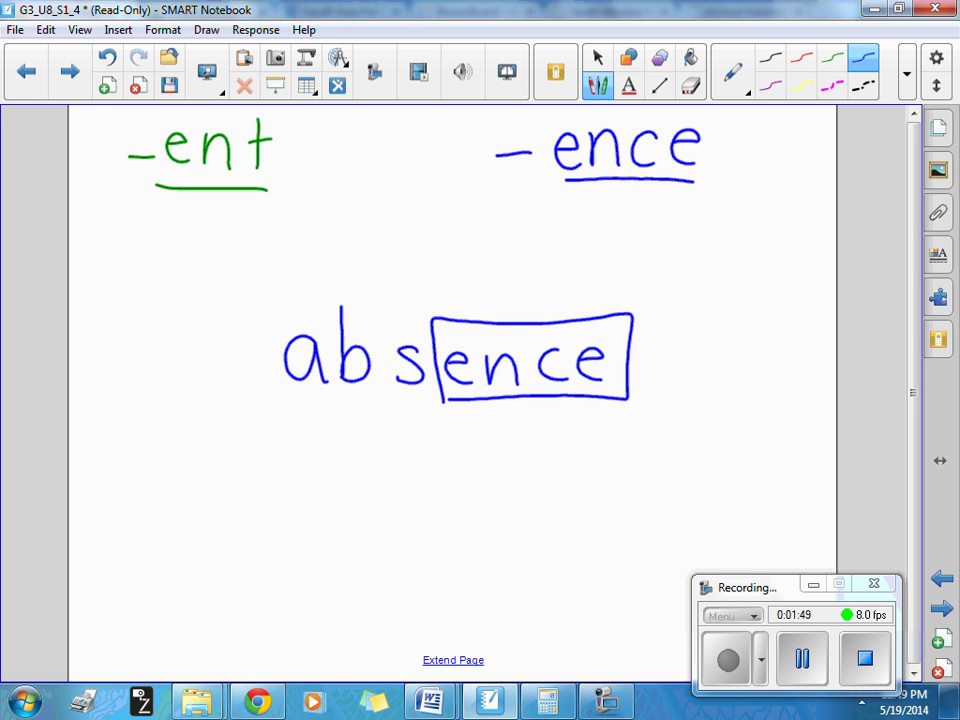
drag(276, 396, 366, 390)
click(690, 85)
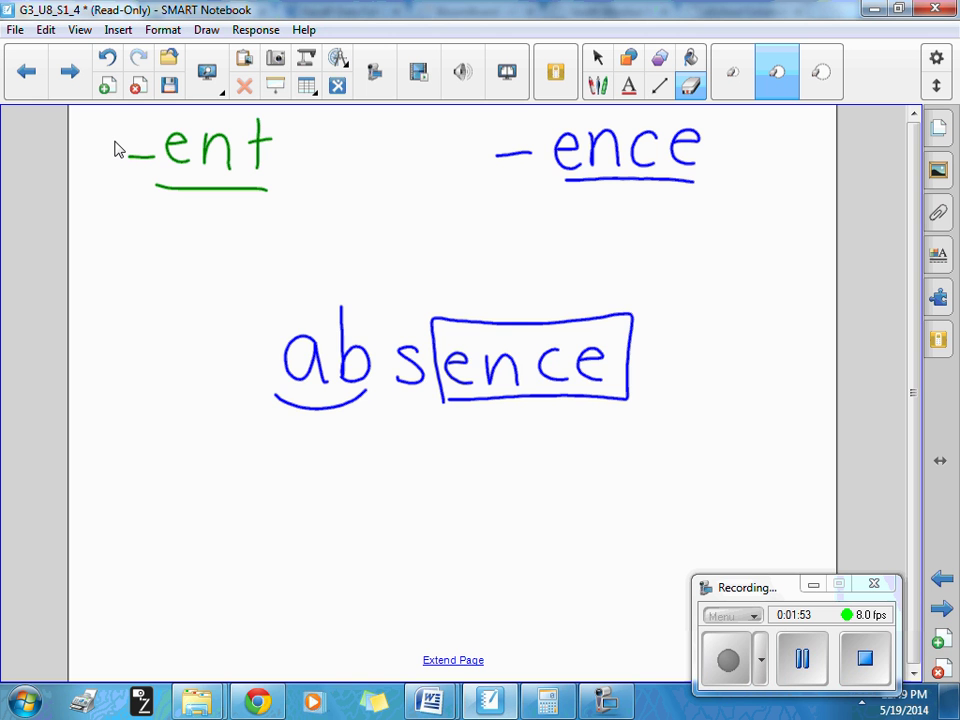
Erase 'absence' and handwrite 'residence' in blue.
mouse_move(703, 403)
mouse_down()
mouse_move(394, 369)
mouse_move(388, 401)
mouse_move(611, 313)
mouse_move(257, 356)
mouse_move(506, 347)
mouse_move(276, 345)
mouse_move(586, 350)
mouse_up()
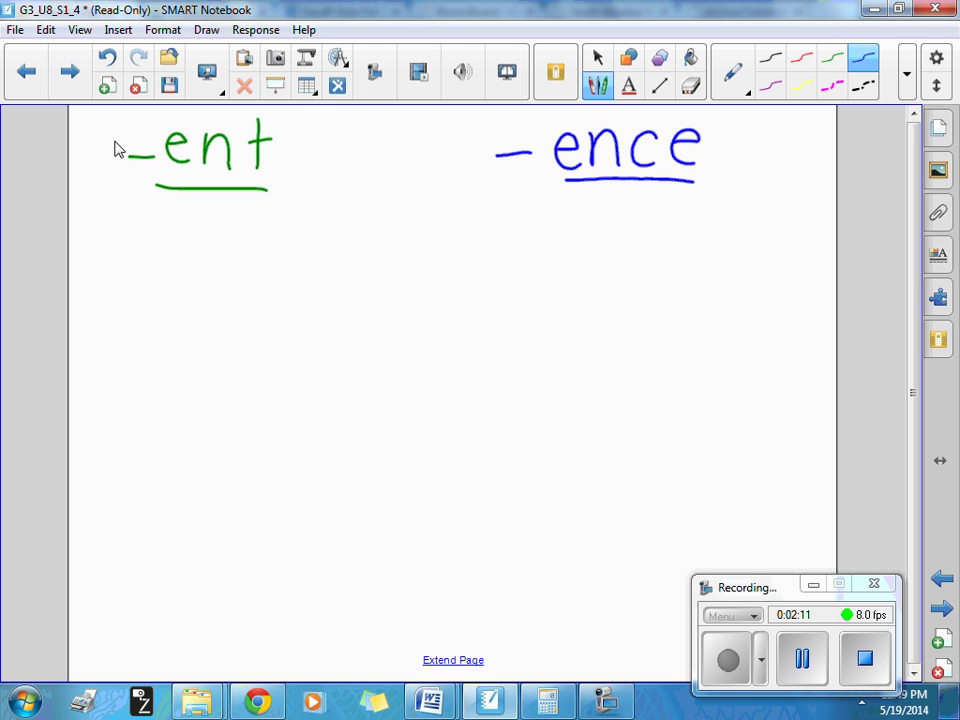
mouse_move(277, 331)
mouse_down()
mouse_move(278, 378)
mouse_move(304, 326)
mouse_move(344, 372)
mouse_up()
mouse_move(396, 338)
mouse_down()
mouse_move(371, 376)
mouse_move(420, 370)
mouse_move(420, 378)
mouse_up()
click(417, 326)
drag(468, 346, 468, 373)
mouse_move(477, 310)
mouse_down()
mouse_move(477, 376)
mouse_move(507, 353)
mouse_move(512, 370)
mouse_move(549, 345)
mouse_move(553, 376)
mouse_up()
drag(578, 350, 597, 374)
drag(609, 360, 641, 372)
Draw a box around 'res' in 'residence'.
mouse_move(265, 386)
mouse_down()
mouse_move(365, 391)
mouse_move(410, 310)
mouse_move(258, 312)
mouse_move(262, 388)
mouse_up()
mouse_move(418, 388)
mouse_down()
mouse_move(630, 396)
mouse_move(660, 322)
mouse_move(474, 375)
mouse_move(483, 382)
mouse_up()
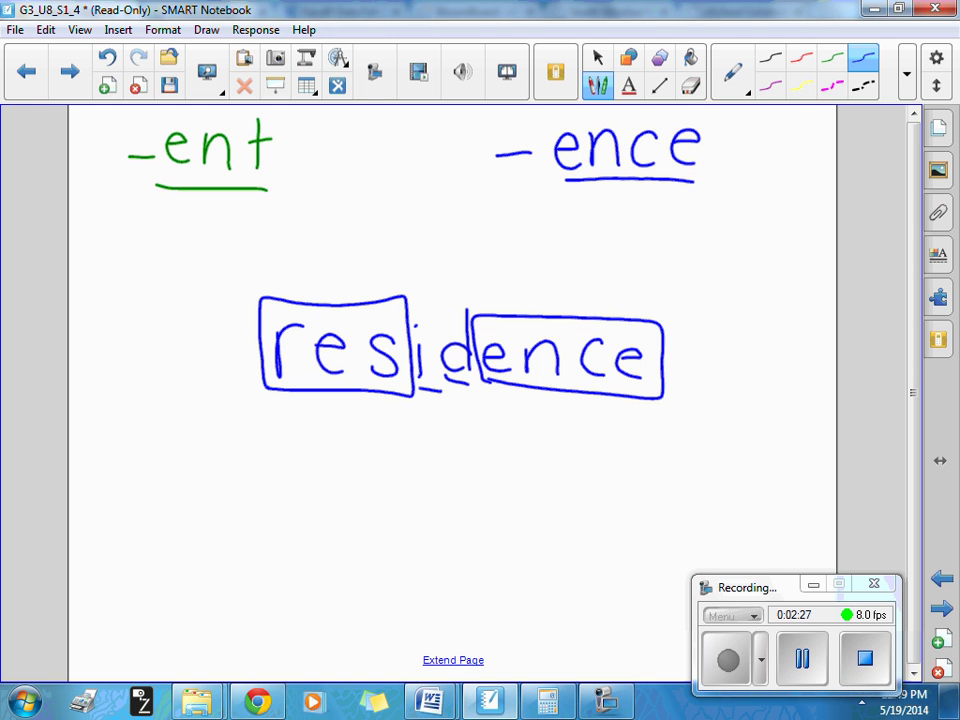
click(690, 85)
Erase 'residence' and handwrite 'Confident' in green.
mouse_move(613, 388)
mouse_down()
mouse_move(204, 414)
mouse_move(501, 334)
mouse_move(512, 318)
mouse_move(270, 296)
mouse_move(240, 384)
mouse_move(341, 423)
mouse_up()
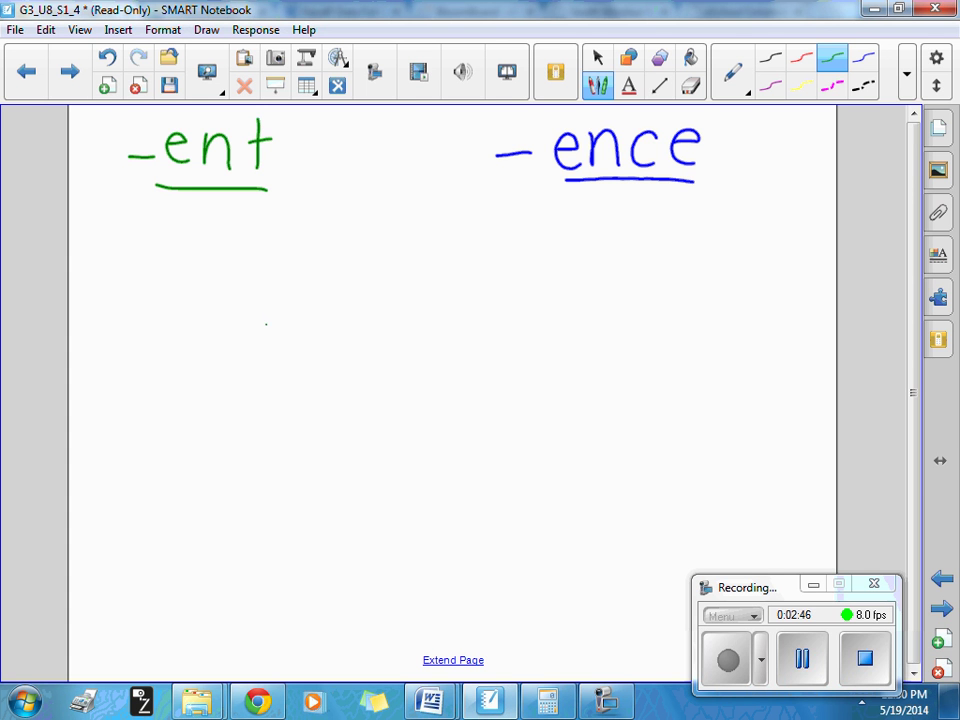
drag(266, 318, 262, 366)
mouse_move(308, 333)
mouse_down()
mouse_move(333, 368)
mouse_move(360, 368)
mouse_move(380, 300)
mouse_move(408, 298)
mouse_up()
mouse_move(365, 323)
mouse_down()
mouse_move(395, 322)
mouse_move(425, 368)
mouse_move(440, 340)
mouse_move(456, 368)
mouse_up()
click(425, 305)
mouse_move(458, 300)
mouse_down()
mouse_move(460, 370)
mouse_move(498, 352)
mouse_move(503, 368)
mouse_move(545, 376)
mouse_up()
drag(566, 305, 566, 380)
drag(548, 338, 578, 336)
Underline 'fi', write and cross out 'fuh', box 'Con' and underline 'dent'.
mouse_move(377, 381)
mouse_down()
mouse_move(384, 389)
mouse_move(432, 380)
mouse_up()
mouse_move(400, 236)
mouse_down()
mouse_move(391, 272)
mouse_move(402, 252)
mouse_up()
mouse_move(406, 250)
mouse_down()
mouse_move(423, 268)
mouse_move(438, 258)
mouse_up()
mouse_move(380, 232)
mouse_down()
mouse_move(447, 262)
mouse_move(430, 208)
mouse_up()
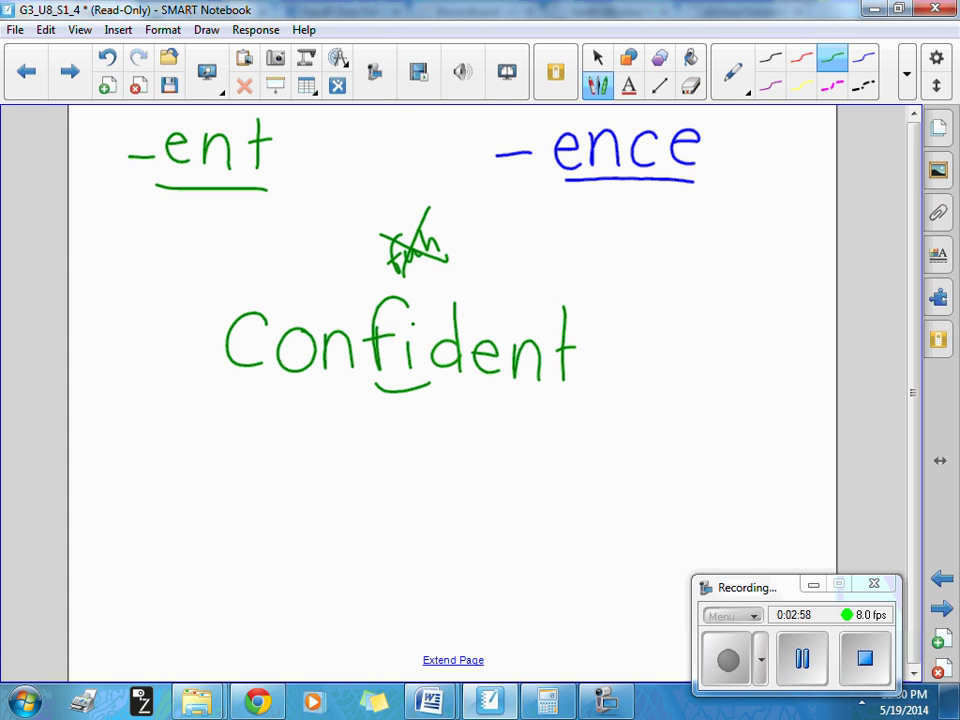
mouse_move(423, 268)
mouse_down()
mouse_move(420, 296)
mouse_move(446, 300)
mouse_move(426, 286)
mouse_up()
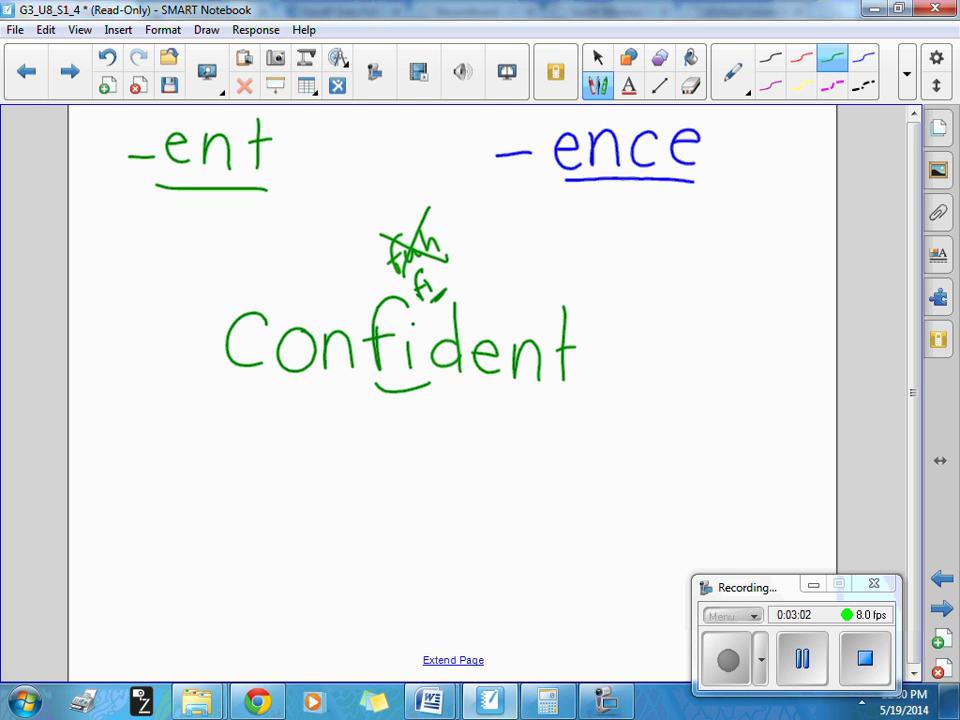
drag(203, 388, 353, 400)
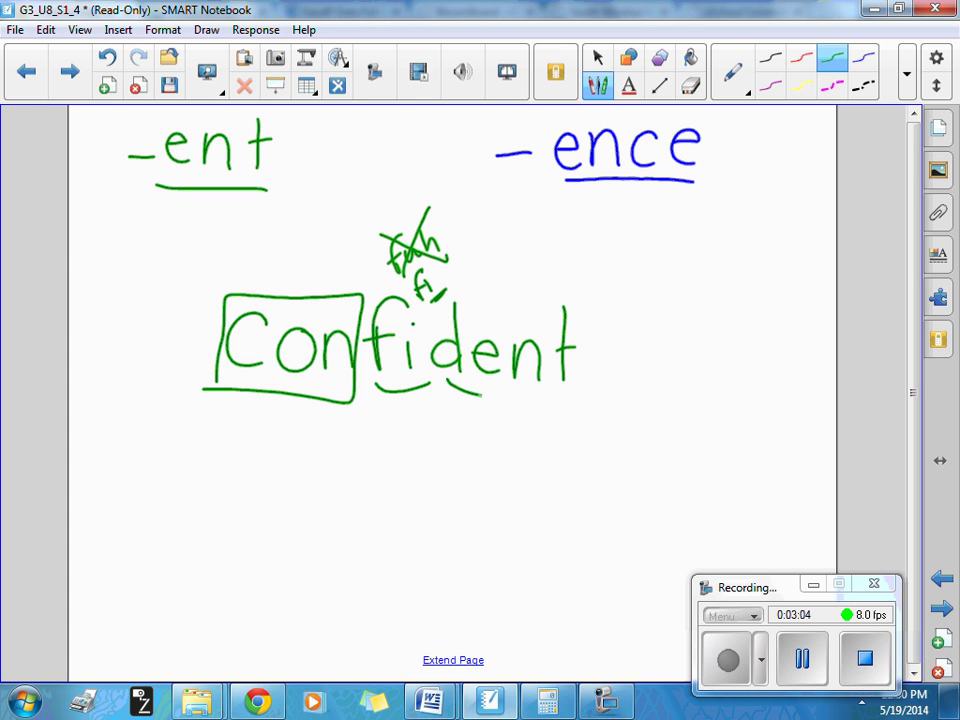
mouse_move(448, 380)
mouse_down()
mouse_move(515, 398)
mouse_move(568, 386)
mouse_up()
Draw a black smiley face beside 'Confident'.
click(770, 57)
click(622, 344)
click(647, 343)
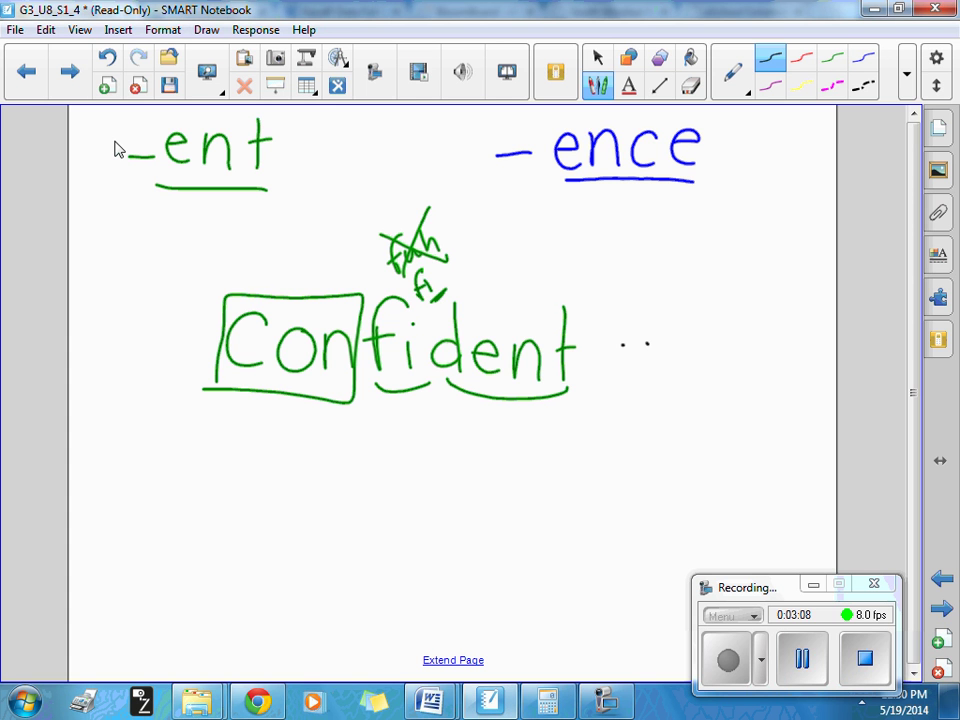
mouse_move(590, 360)
mouse_down()
mouse_move(668, 392)
mouse_move(680, 355)
mouse_up()
click(597, 57)
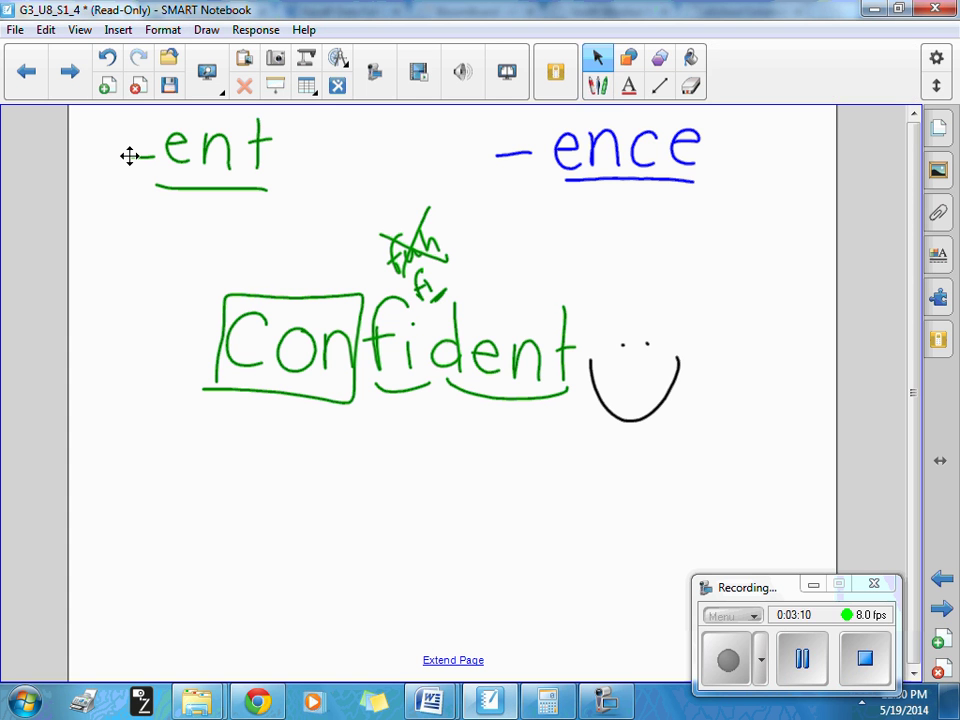